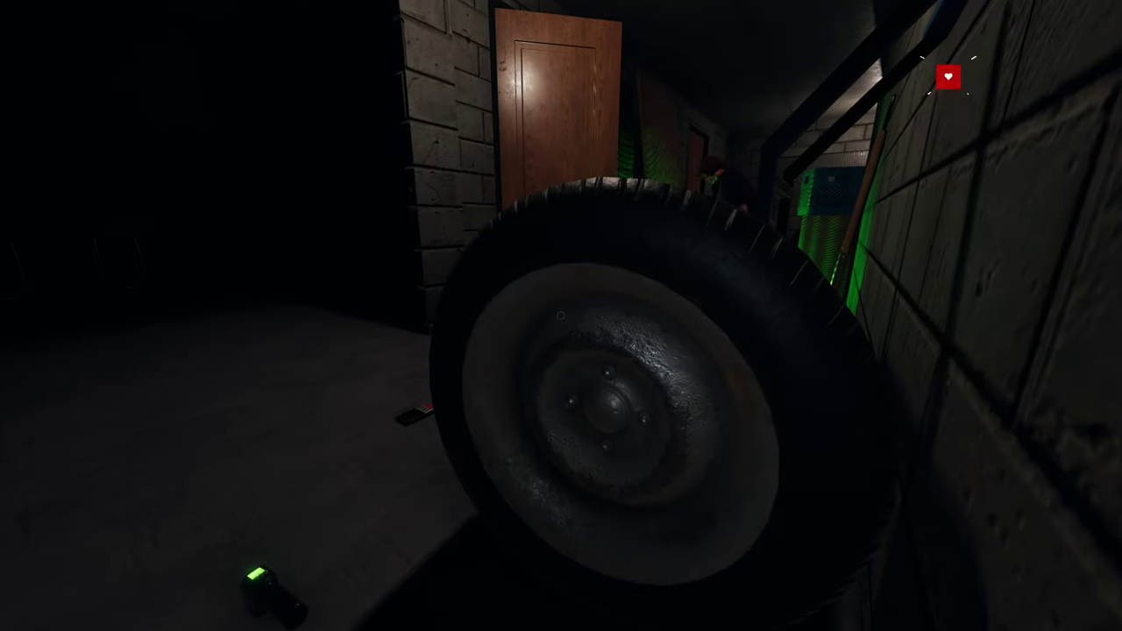
# Step: Confirm EMF Level 5 and Fingerprints, read Obake's ghost page, then equip the video camera
pyautogui.press('j')
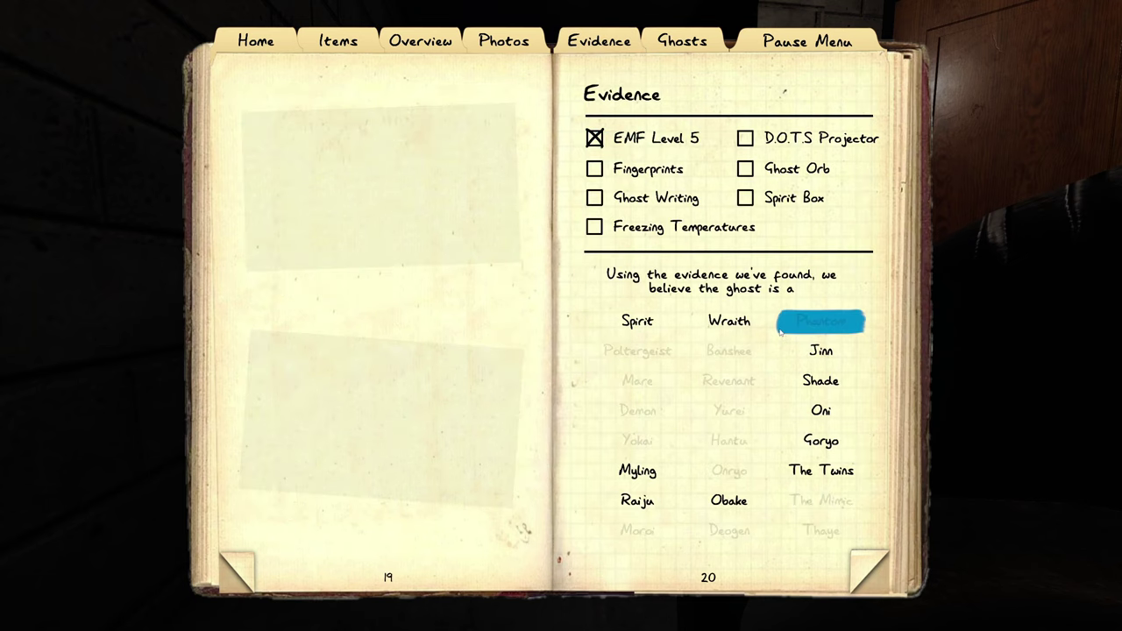
pyautogui.press('j')
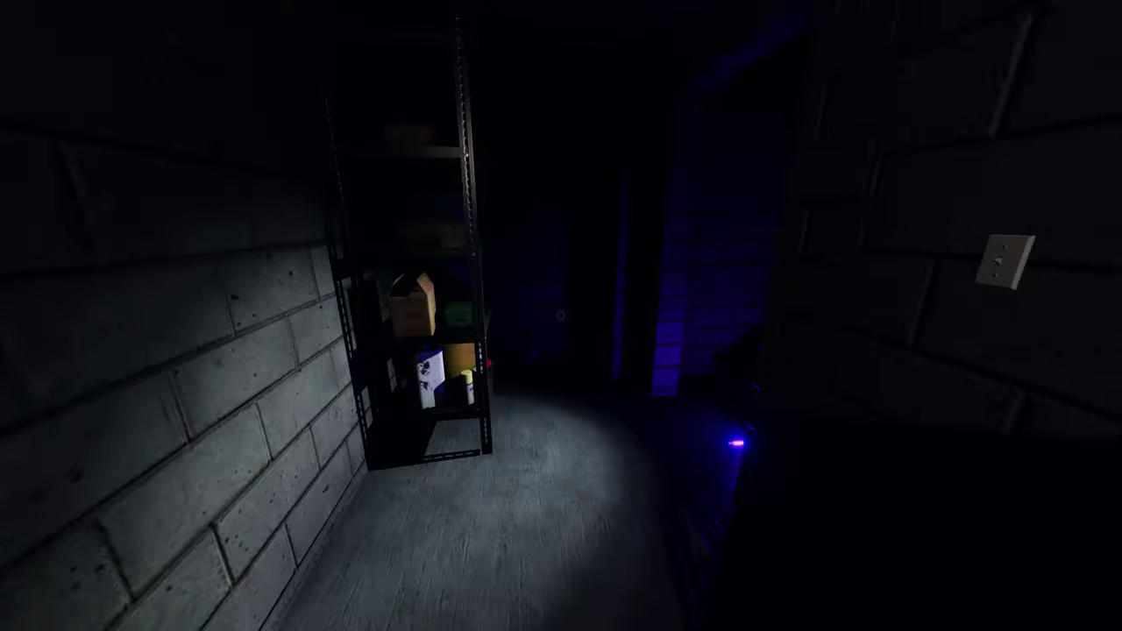
pyautogui.press('j')
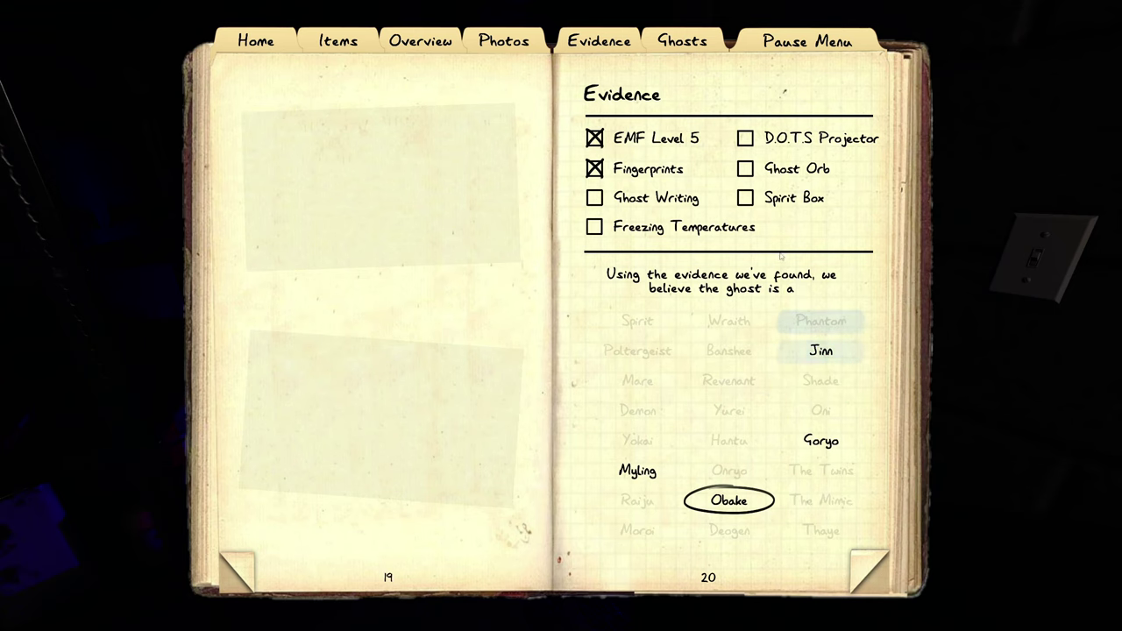
pyautogui.click(703, 41)
pyautogui.click(436, 393)
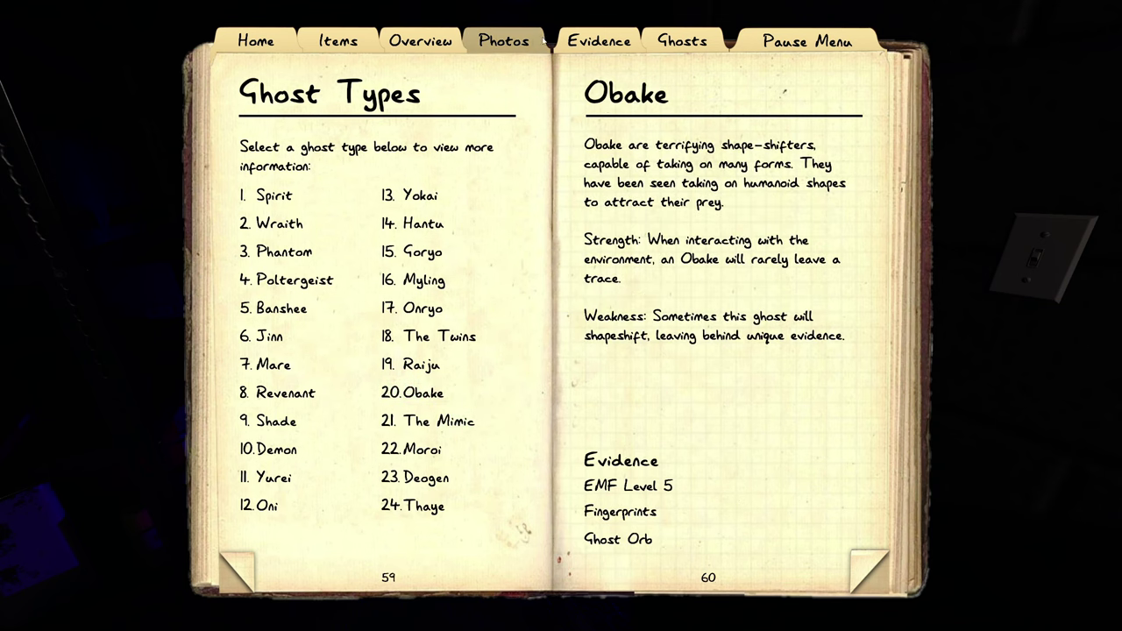
pyautogui.click(599, 41)
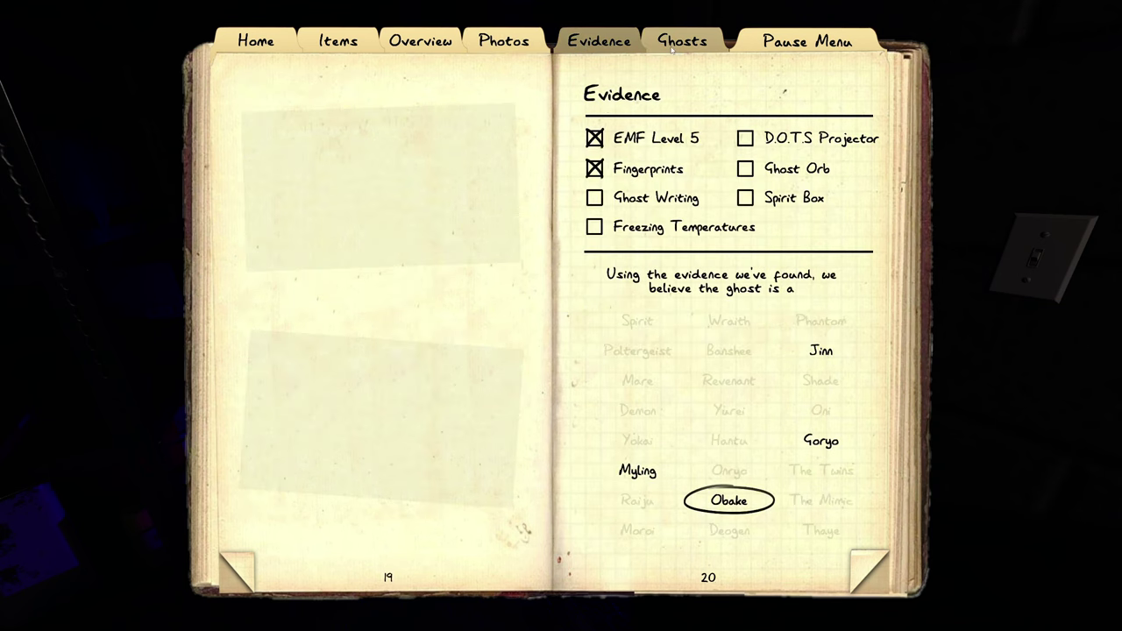
pyautogui.press('j')
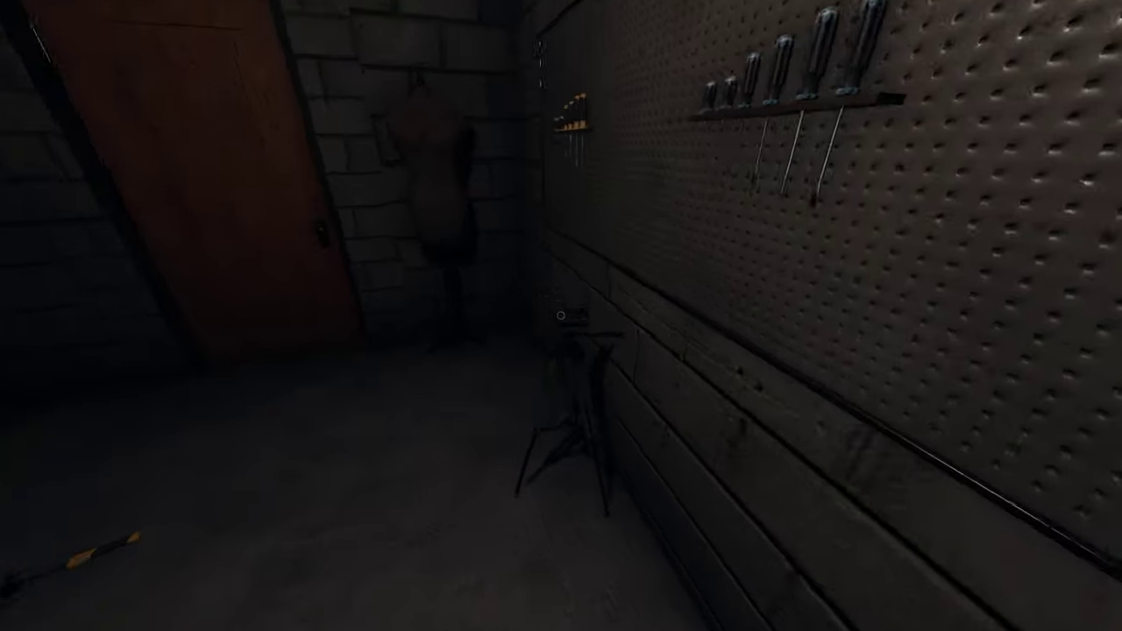
pyautogui.press('2')
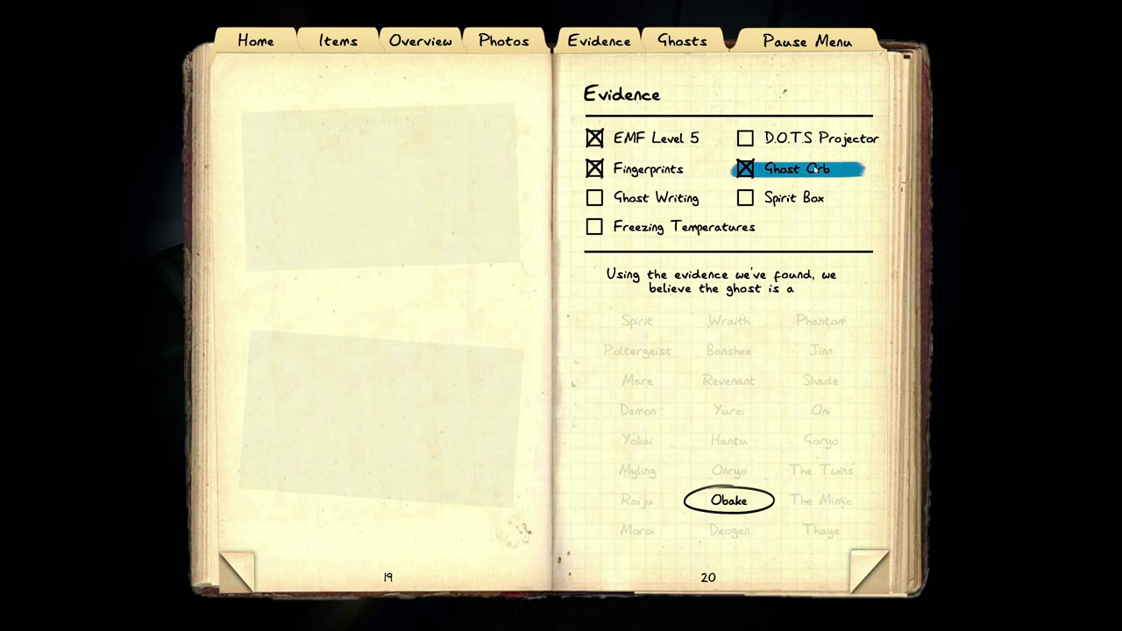
# Step: Switch the journal to the Overview page to see the case objectives
pyautogui.click(420, 41)
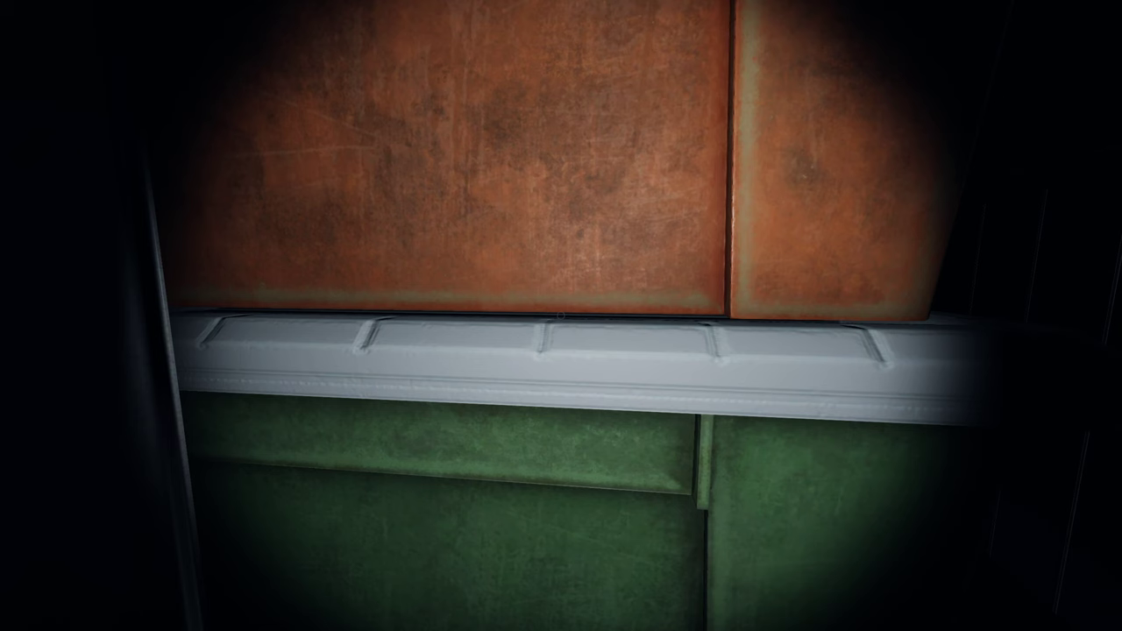
# Step: Review the Bone, Fingerprints, Tarot Cards and Ghost photos, then return to the case overview
pyautogui.press('j')
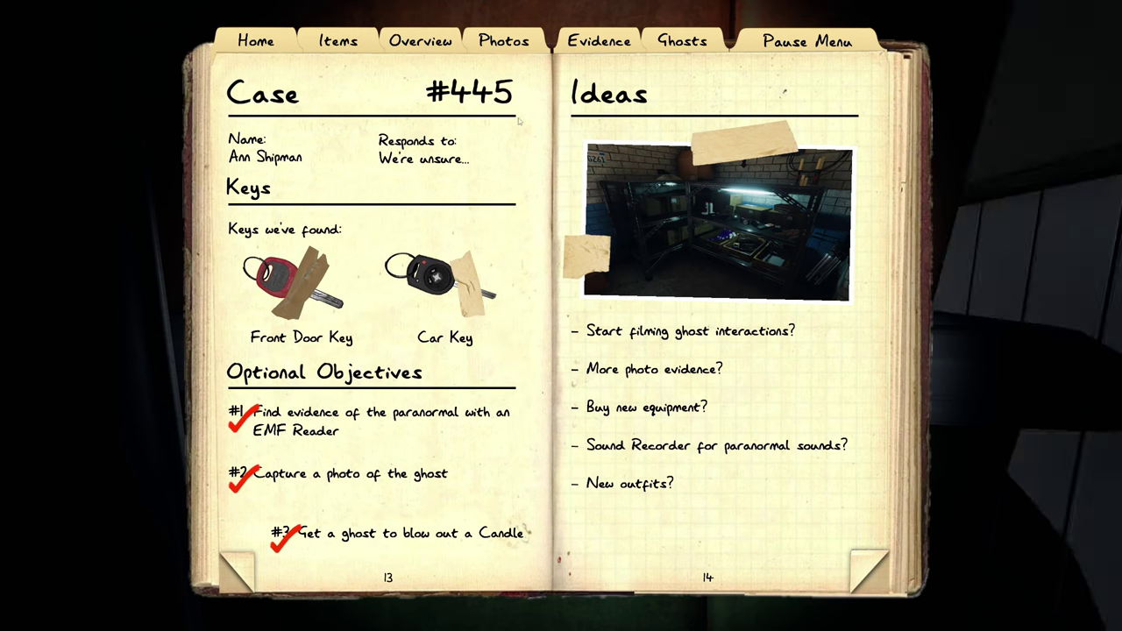
pyautogui.click(505, 41)
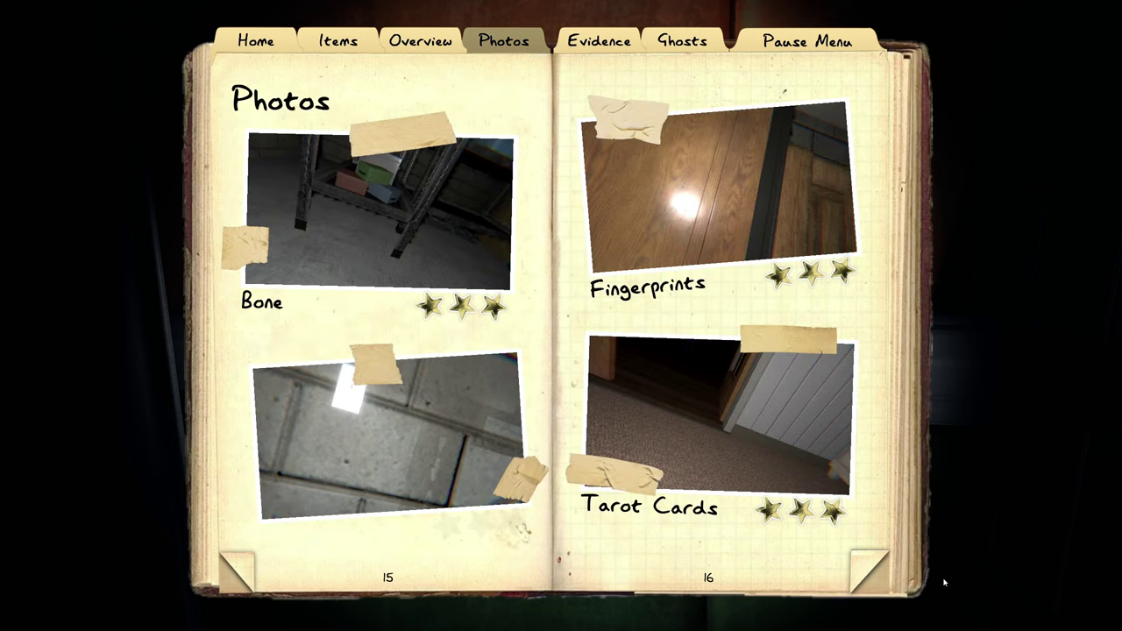
pyautogui.click(863, 572)
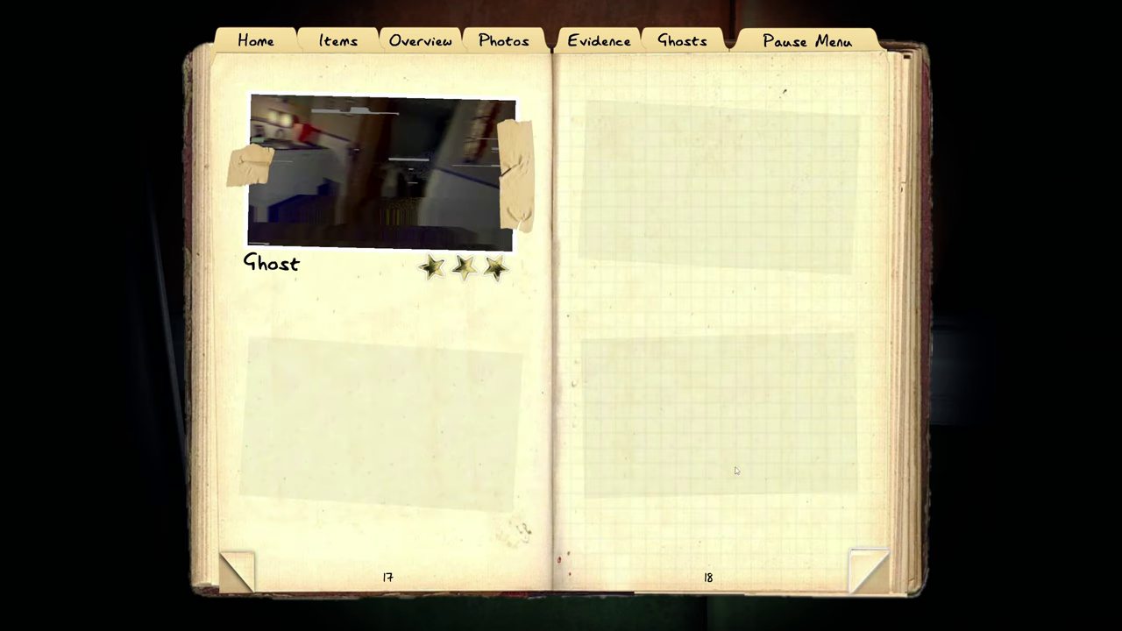
pyautogui.click(421, 42)
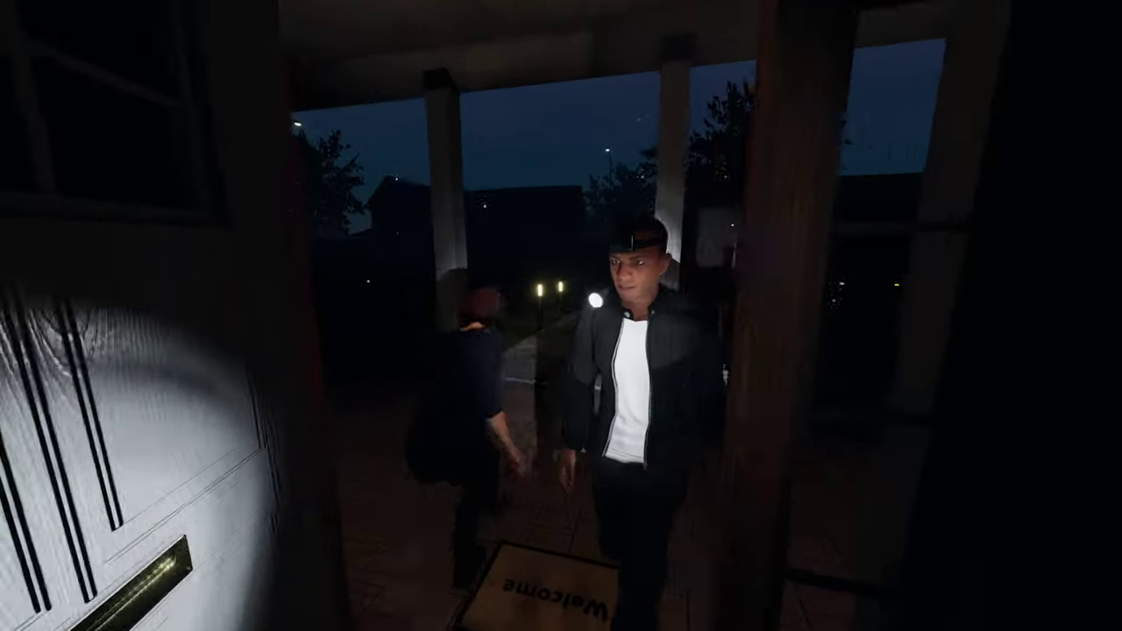
# Step: Walk out the front door and down the lit yard path toward the truck
pyautogui.press('w')
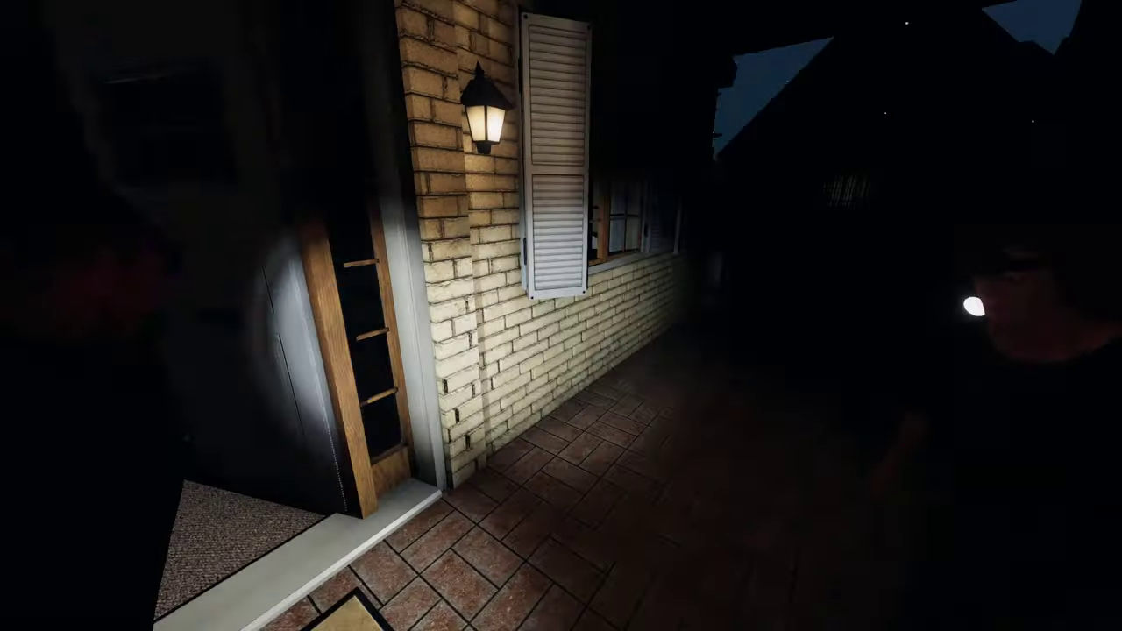
pyautogui.press('w')
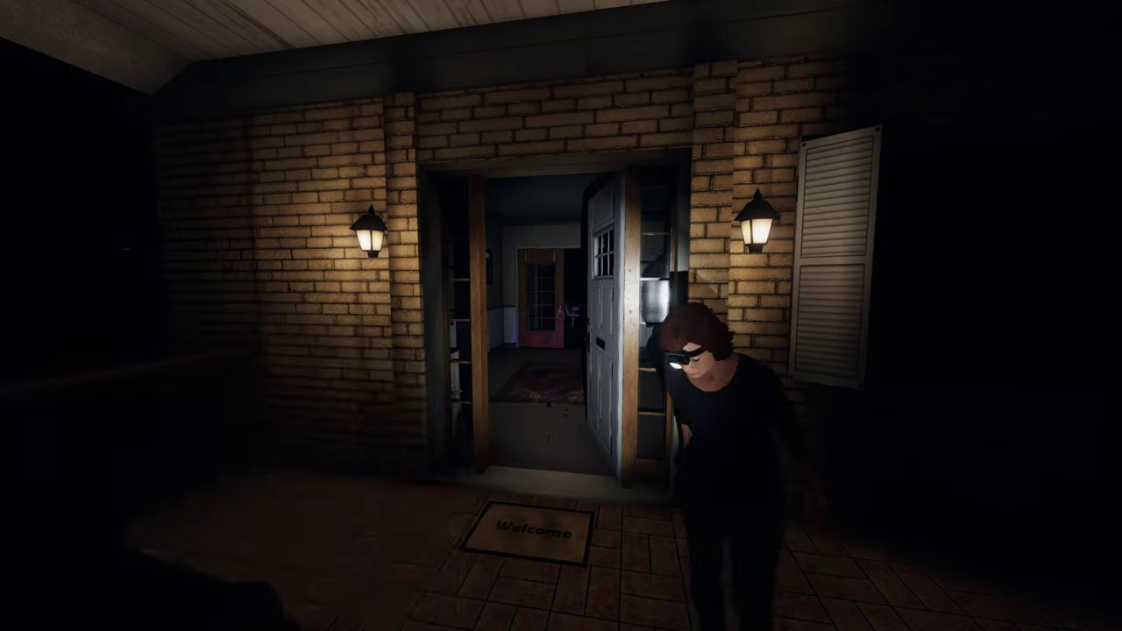
pyautogui.press('w')
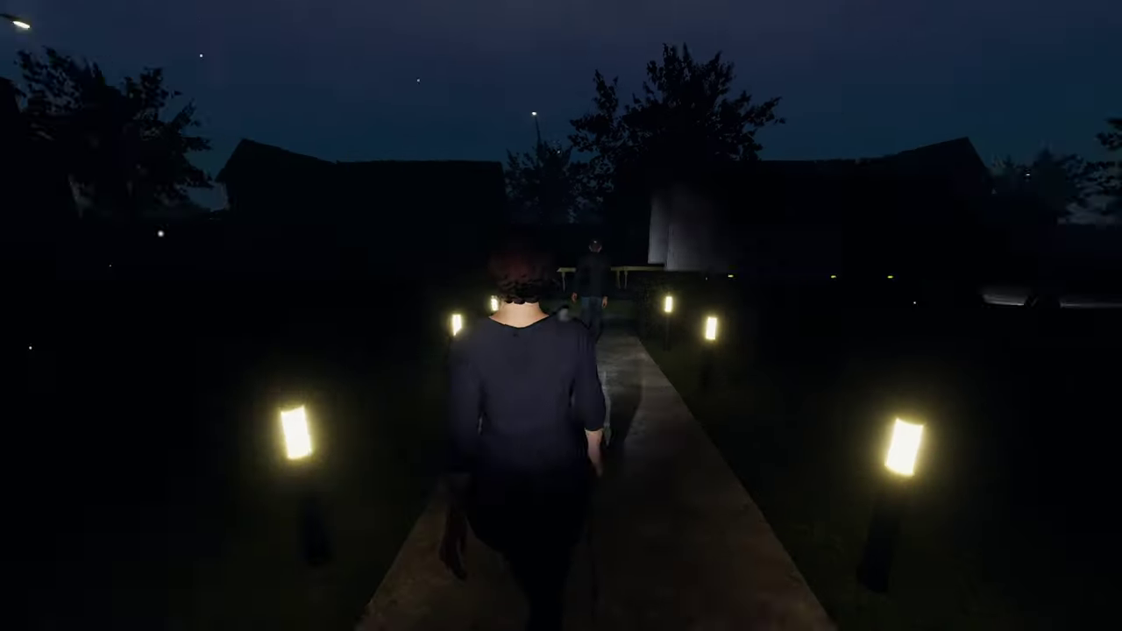
pyautogui.press('w')
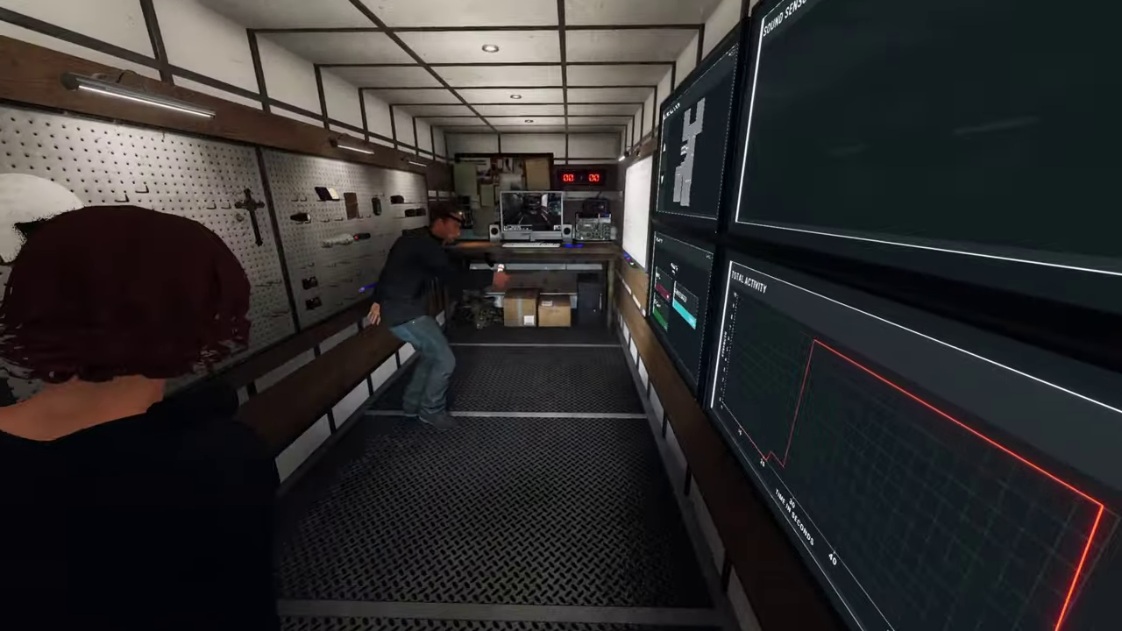
# Step: In the truck, confirm Obake's evidence and objectives in the journal, then face the exit
pyautogui.press('w')
pyautogui.press('j')
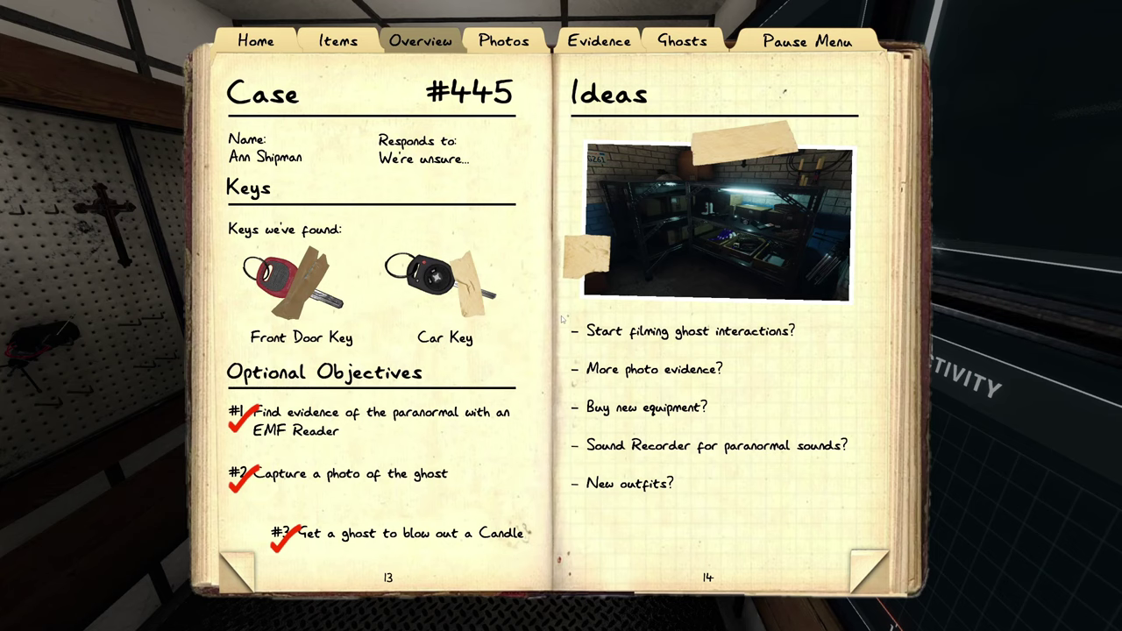
pyautogui.click(614, 41)
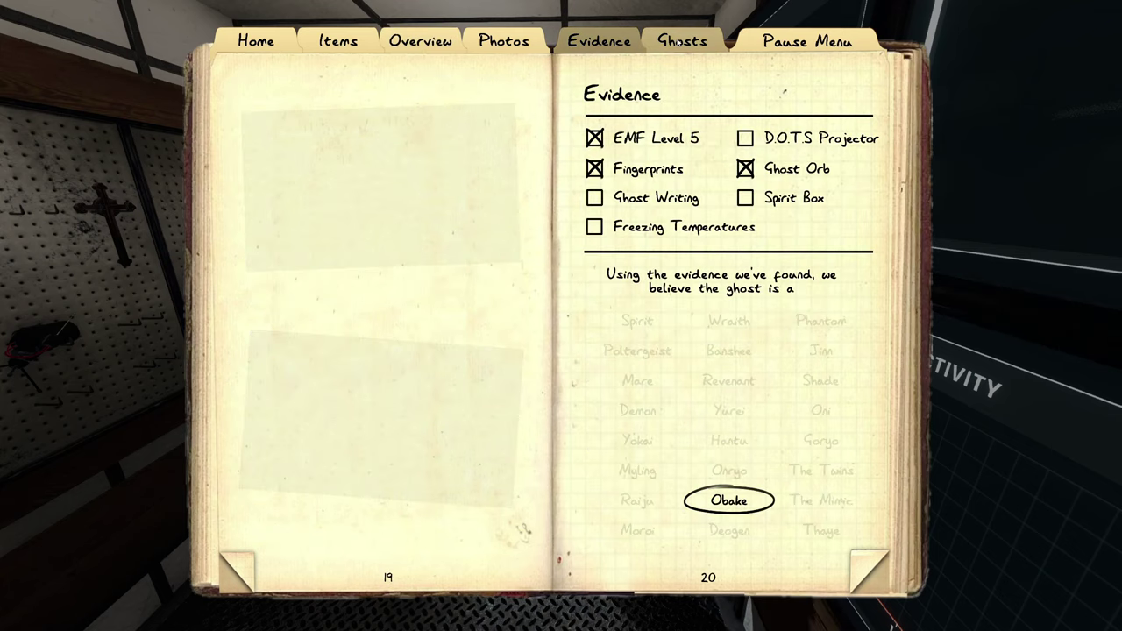
pyautogui.click(421, 40)
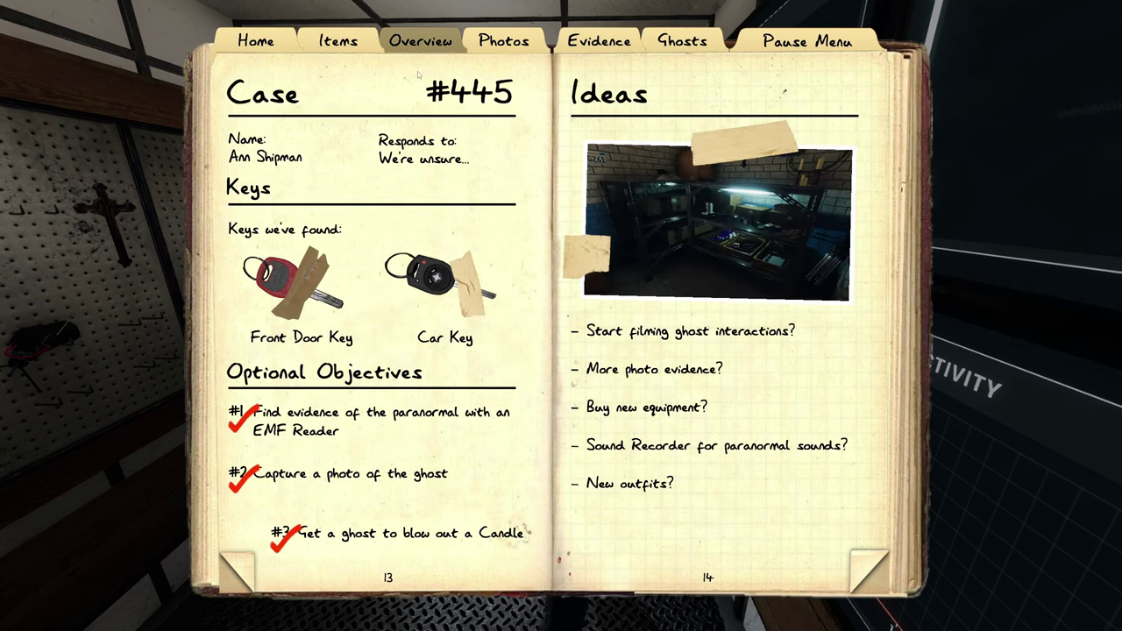
pyautogui.press('j')
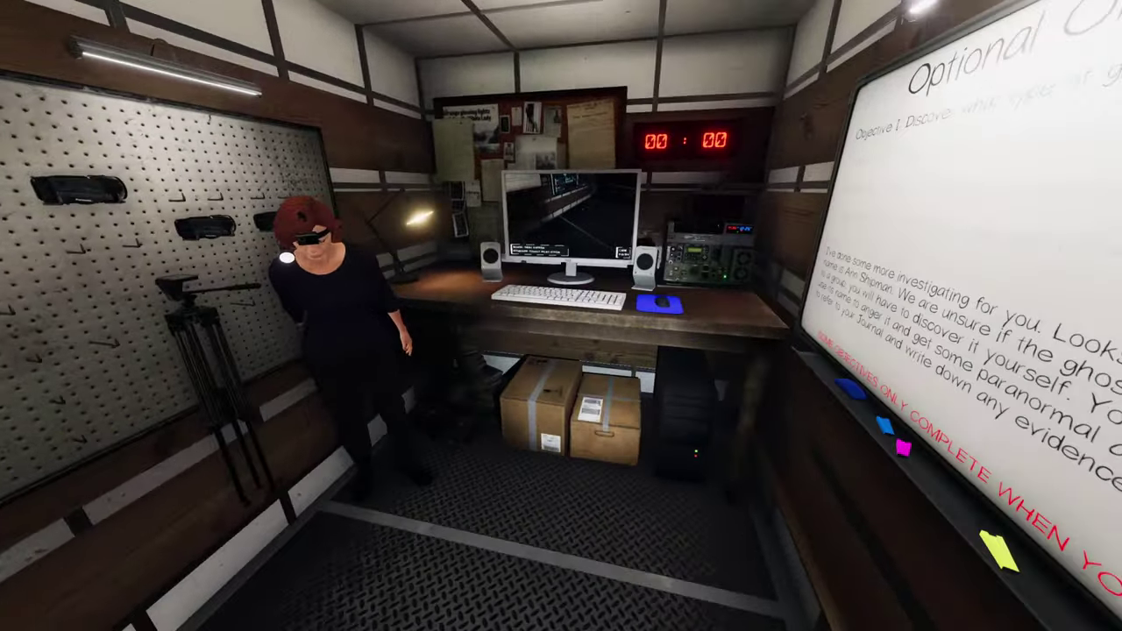
pyautogui.moveTo(561, 316); pyautogui.dragTo(175, 316)
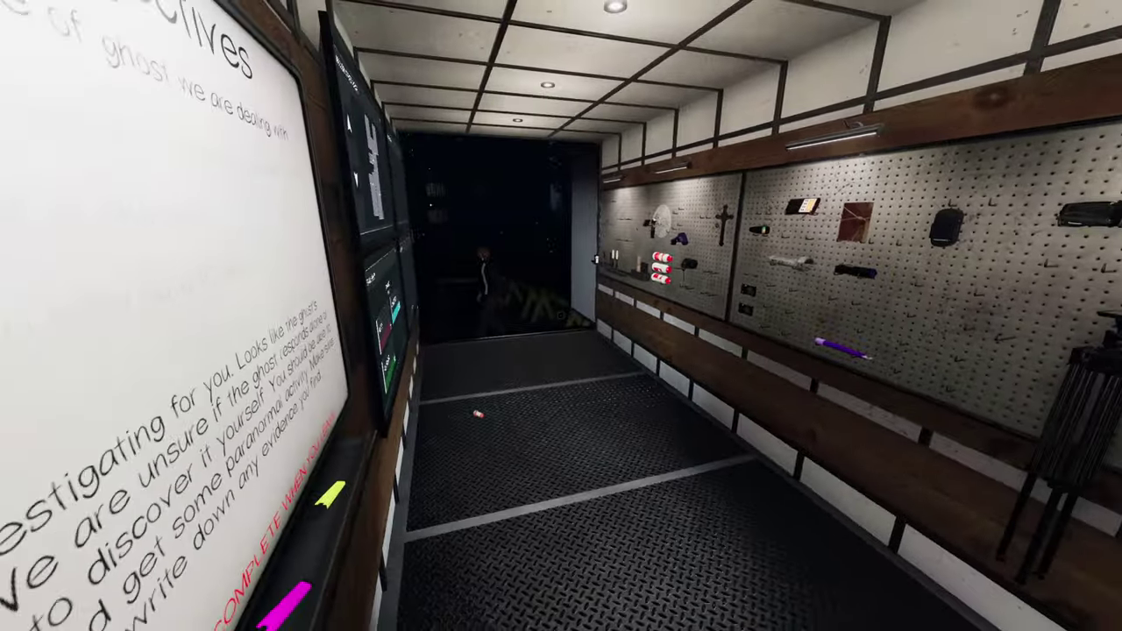